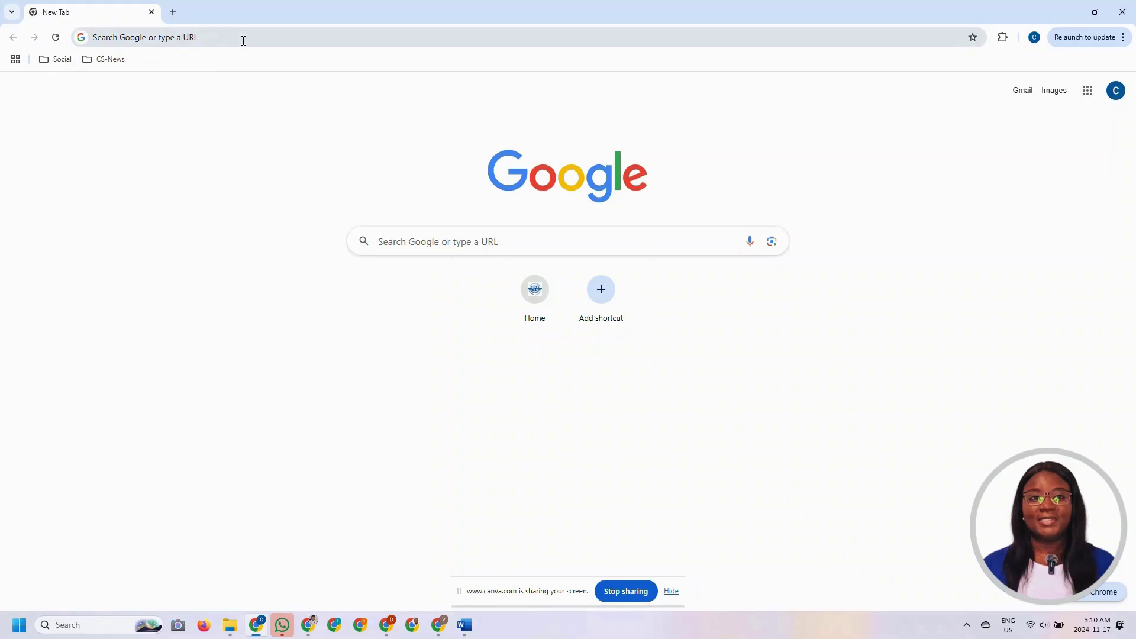
Step: Focus the address bar on the New Tab page to start entering a web address
{"action": "left_click", "coordinate": [243, 38]}
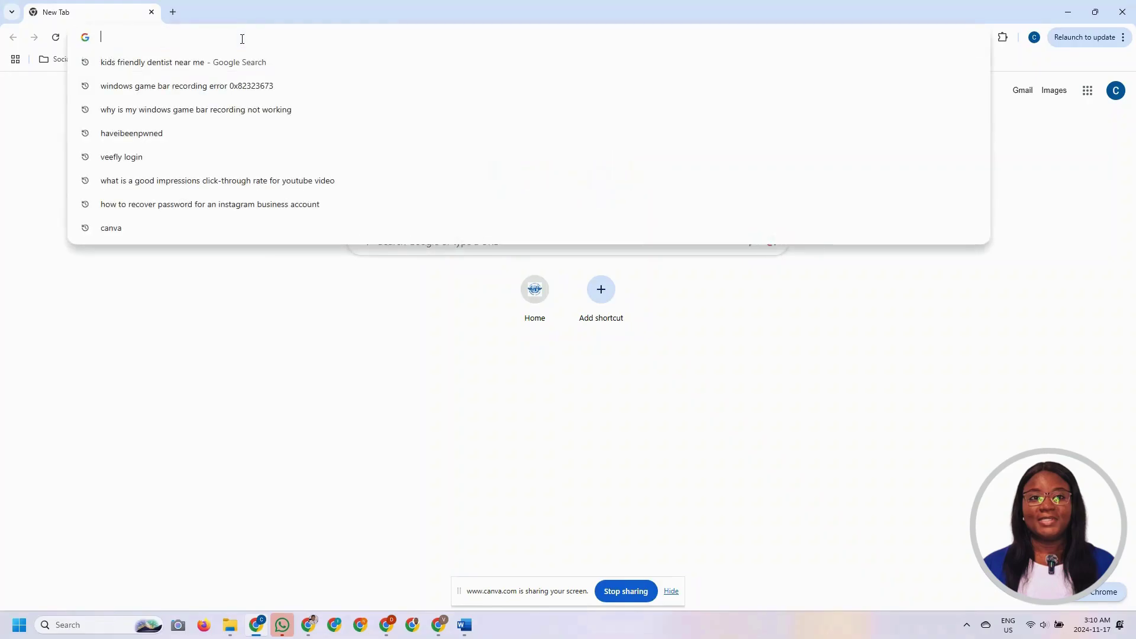
Step: Go to haveibeenpwned.com using the address bar's autocomplete suggestion
{"action": "type", "text": "h"}
{"action": "key", "text": "Right"}
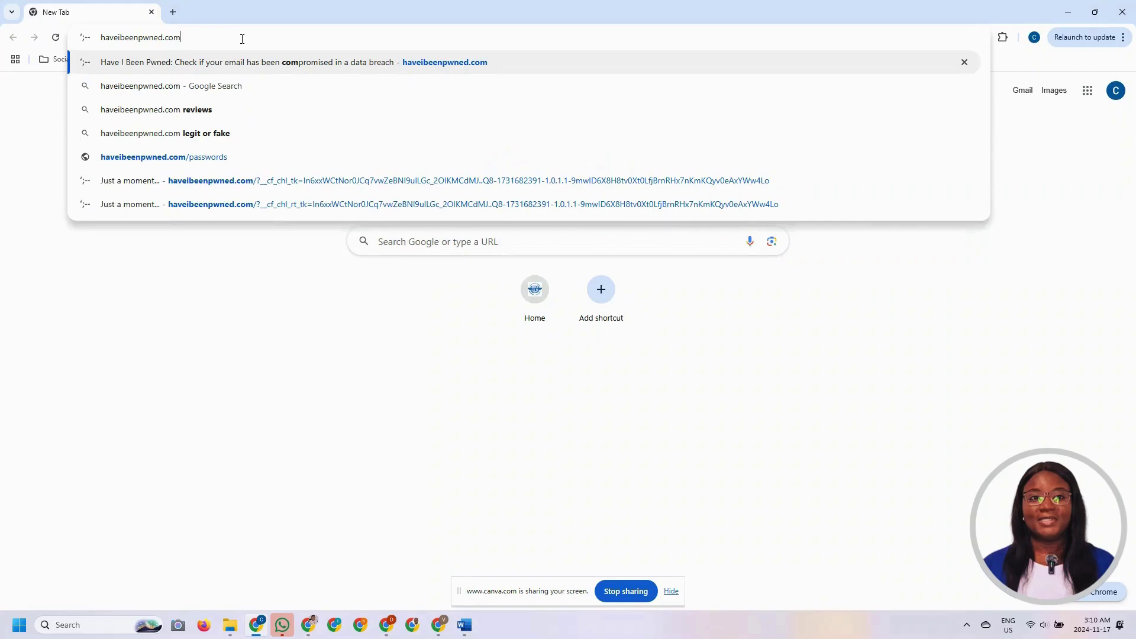
{"action": "key", "text": "Return"}
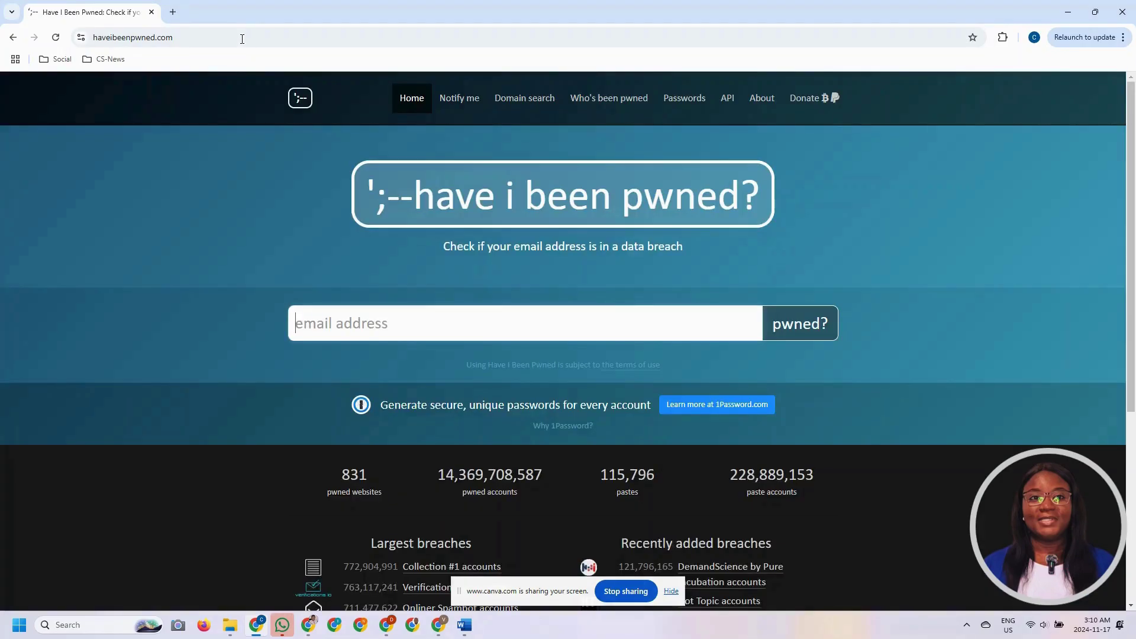
Step: Check the saved email address for breaches, which returns pwned in 1 breach
{"action": "left_click", "coordinate": [357, 325]}
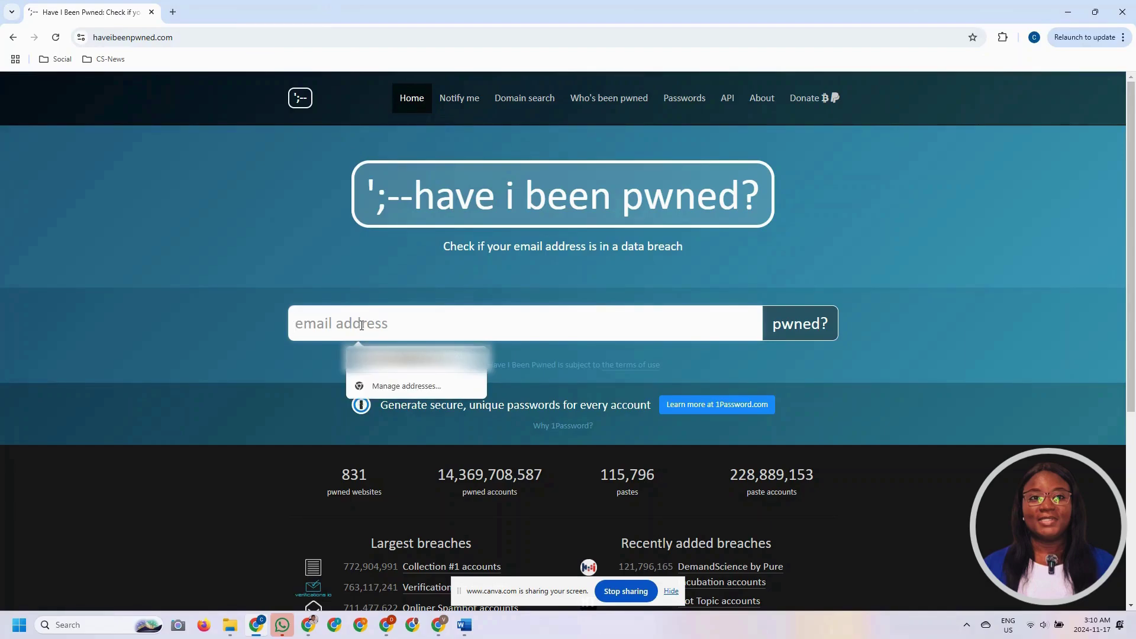
{"action": "left_click", "coordinate": [414, 359]}
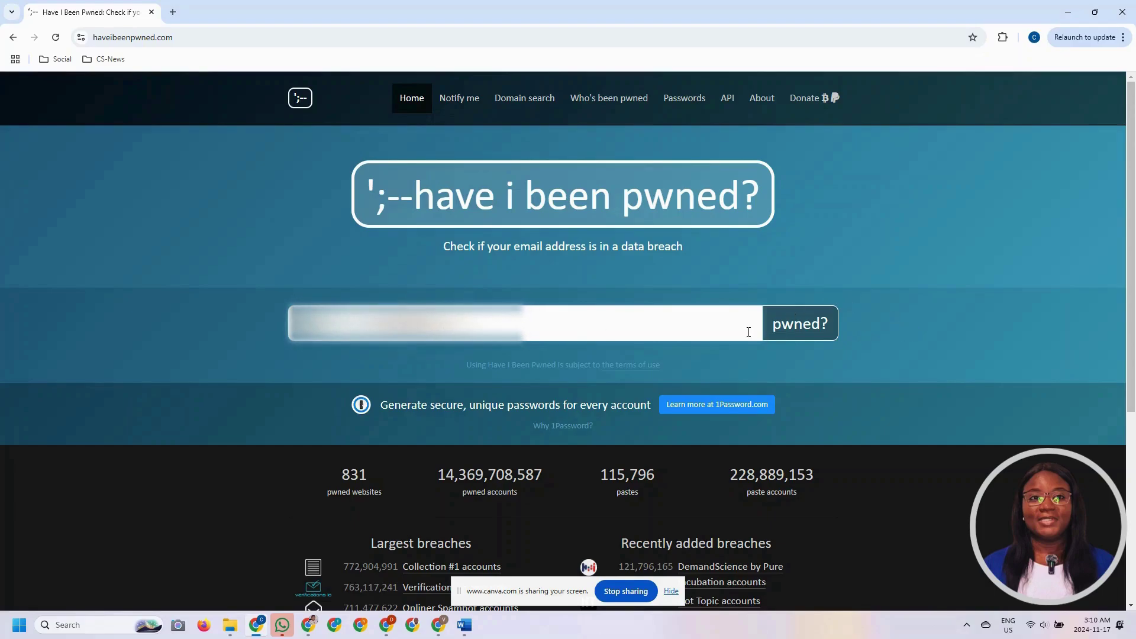
{"action": "left_click", "coordinate": [797, 338]}
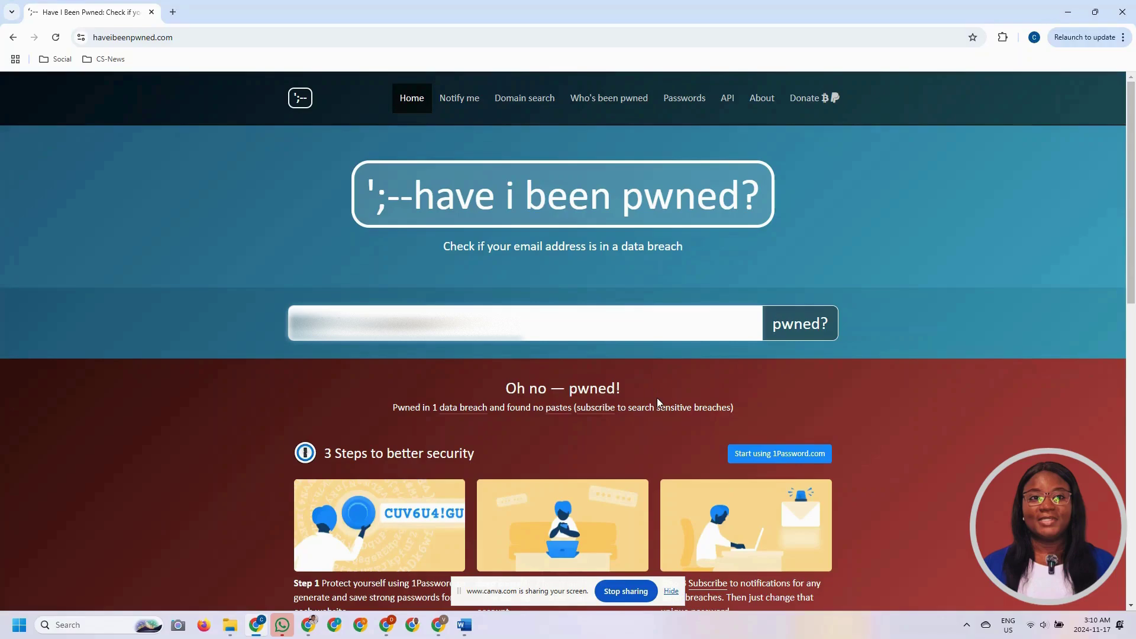
{"action": "scroll", "coordinate": [732, 392], "scroll_direction": "down", "scroll_amount": 3}
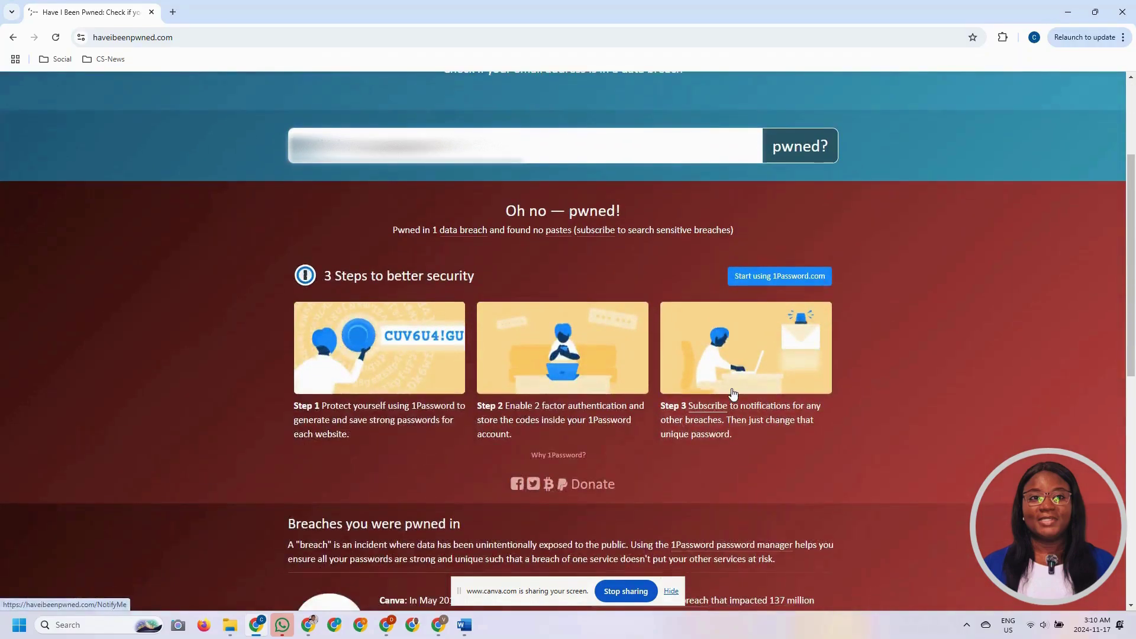
{"action": "scroll", "coordinate": [733, 393], "scroll_direction": "down", "scroll_amount": 5}
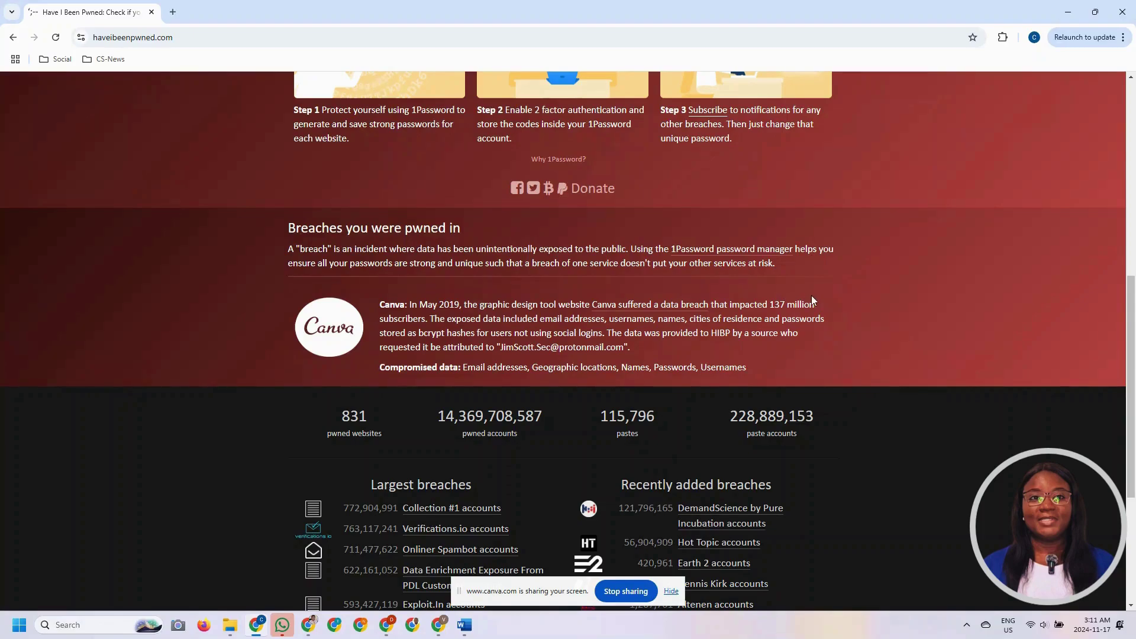
{"action": "scroll", "coordinate": [812, 298], "scroll_direction": "up", "scroll_amount": 8}
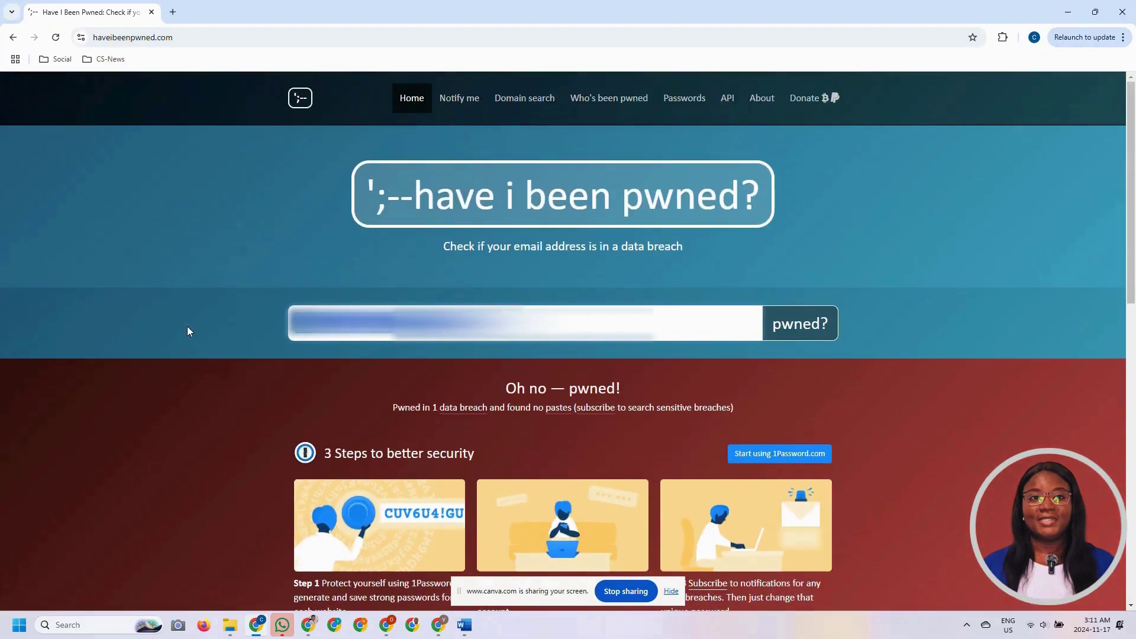
Step: Replace the email with another saved address and check it, which returns no pwnage found
{"action": "key", "text": "ctrl+a"}
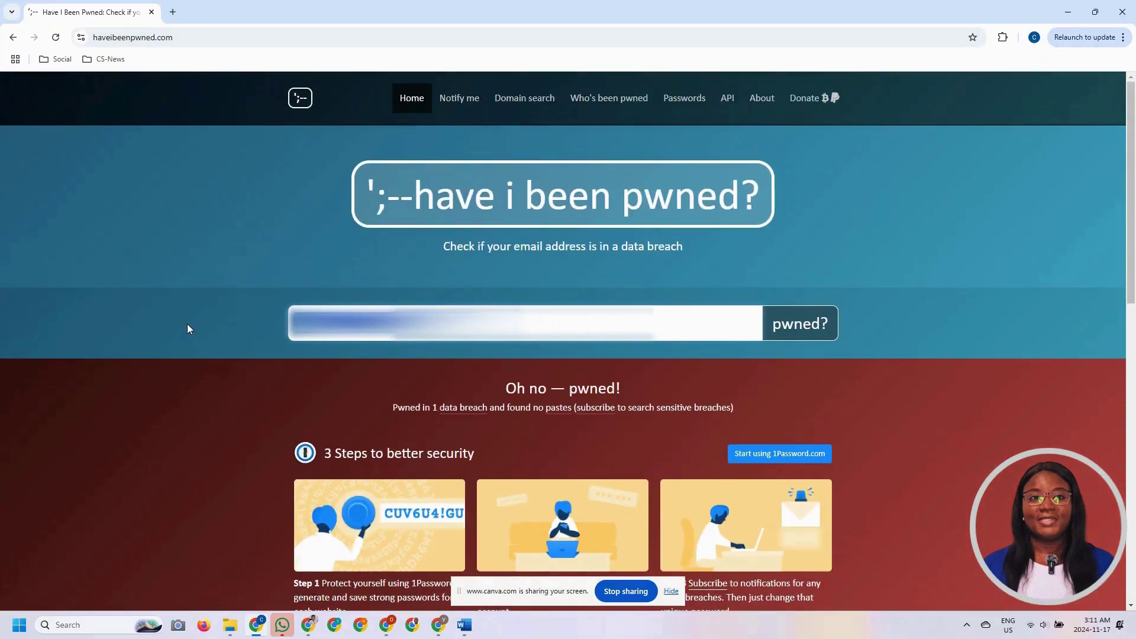
{"action": "key", "text": "BackSpace"}
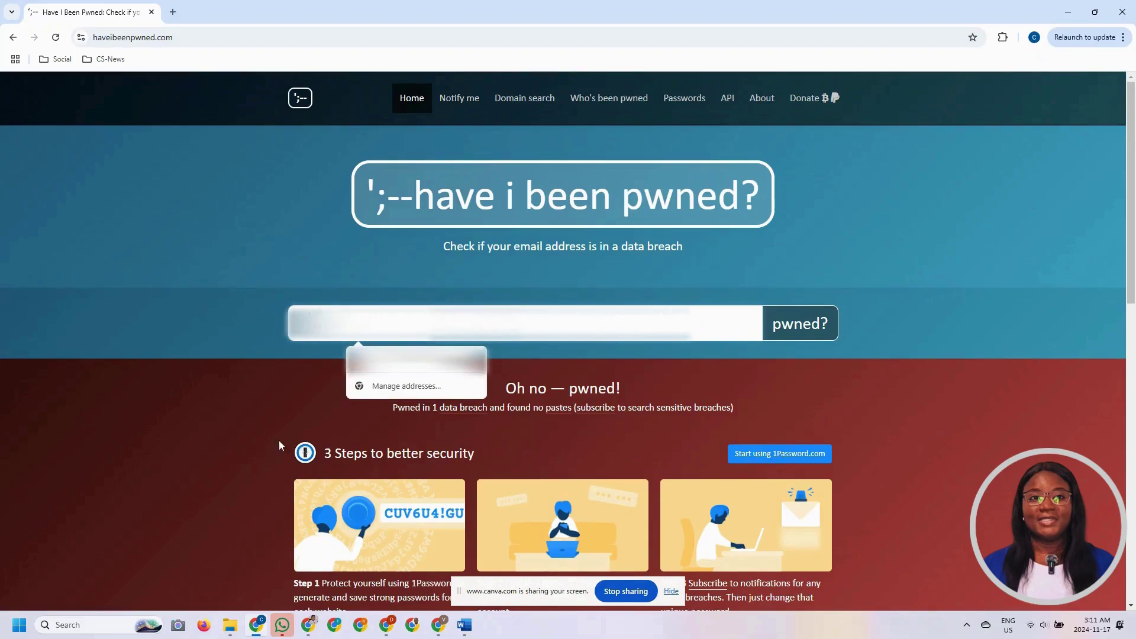
{"action": "left_click", "coordinate": [415, 359]}
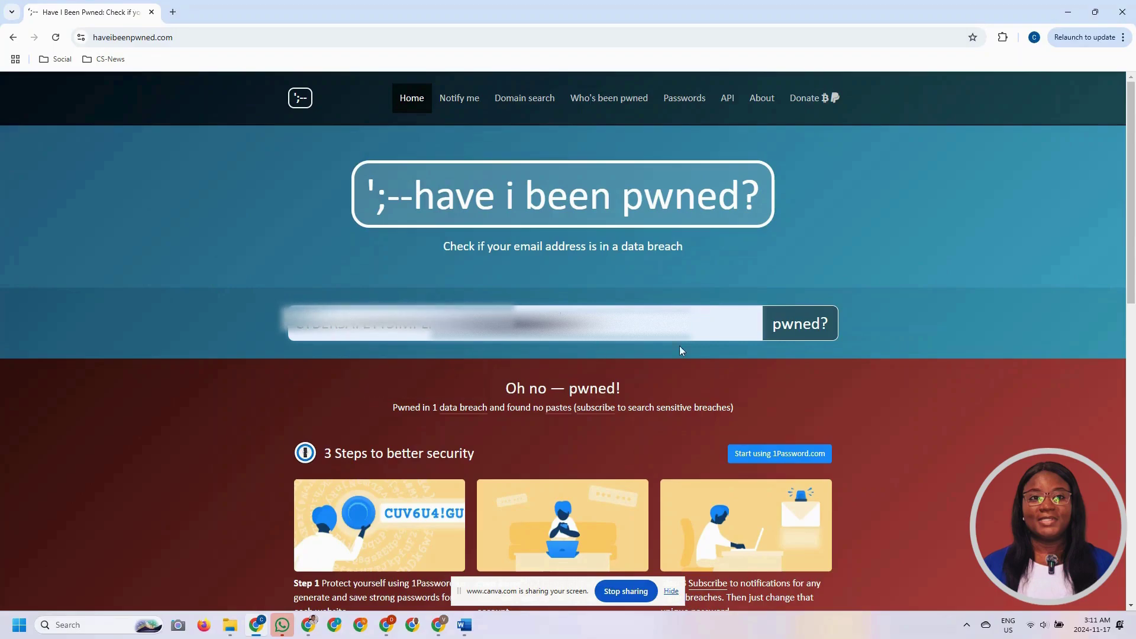
{"action": "left_click", "coordinate": [808, 335]}
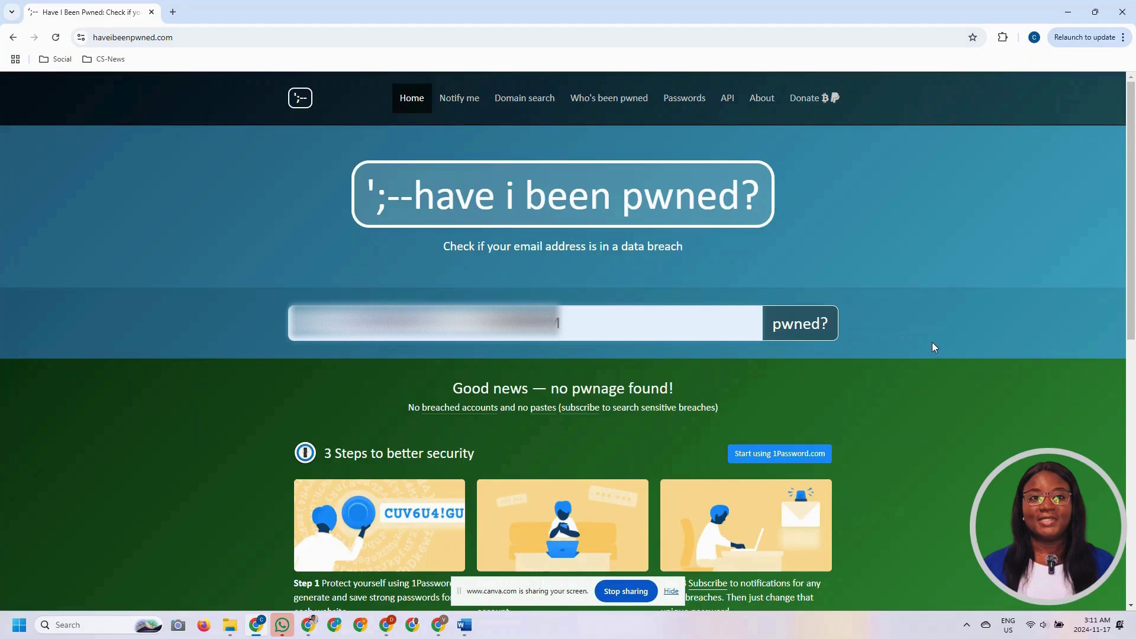
Step: Open passwords.google.com in a new tab and start a Password Checkup of saved passwords
{"action": "key", "text": "ctrl+t"}
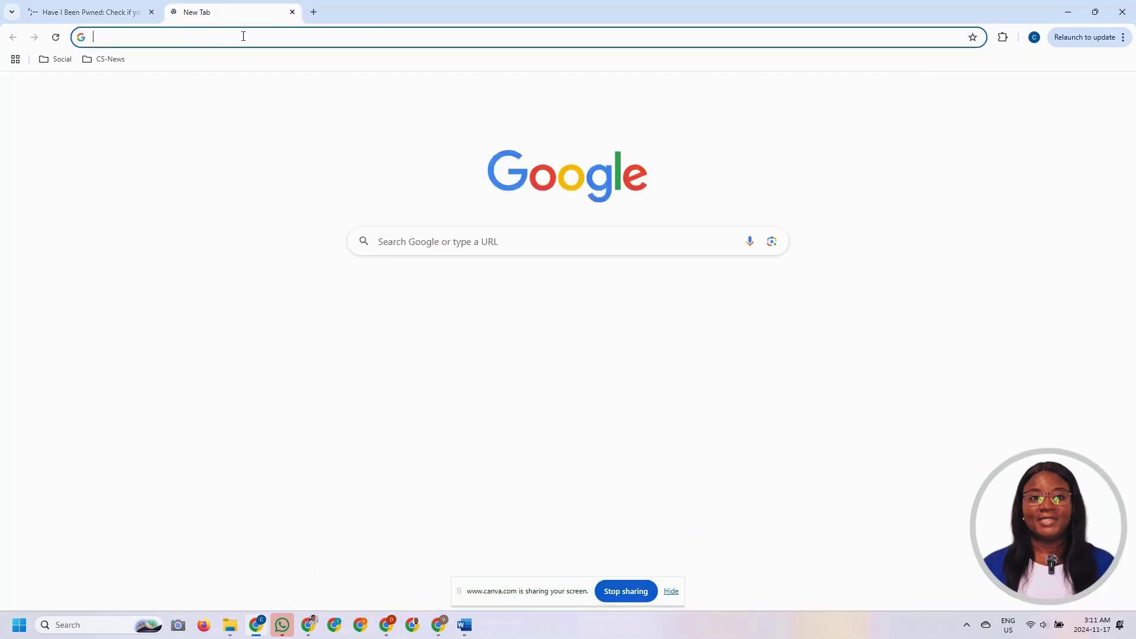
{"action": "type", "text": "paw"}
{"action": "key", "text": "BackSpace"}
{"action": "type", "text": "ss"}
{"action": "key", "text": "Right"}
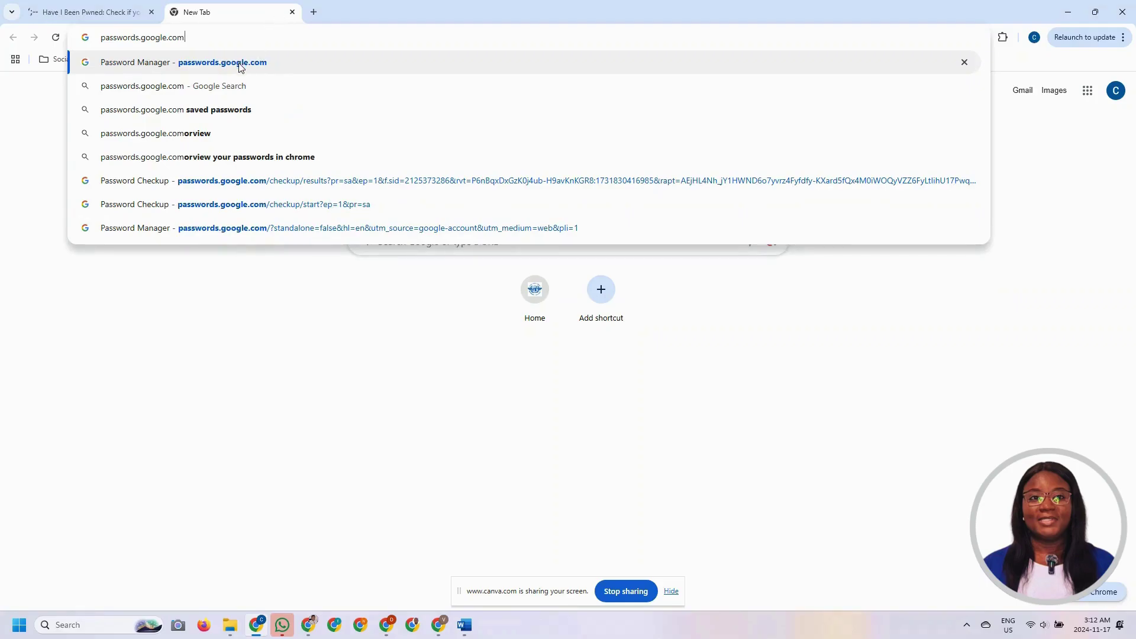
{"action": "left_click", "coordinate": [239, 67]}
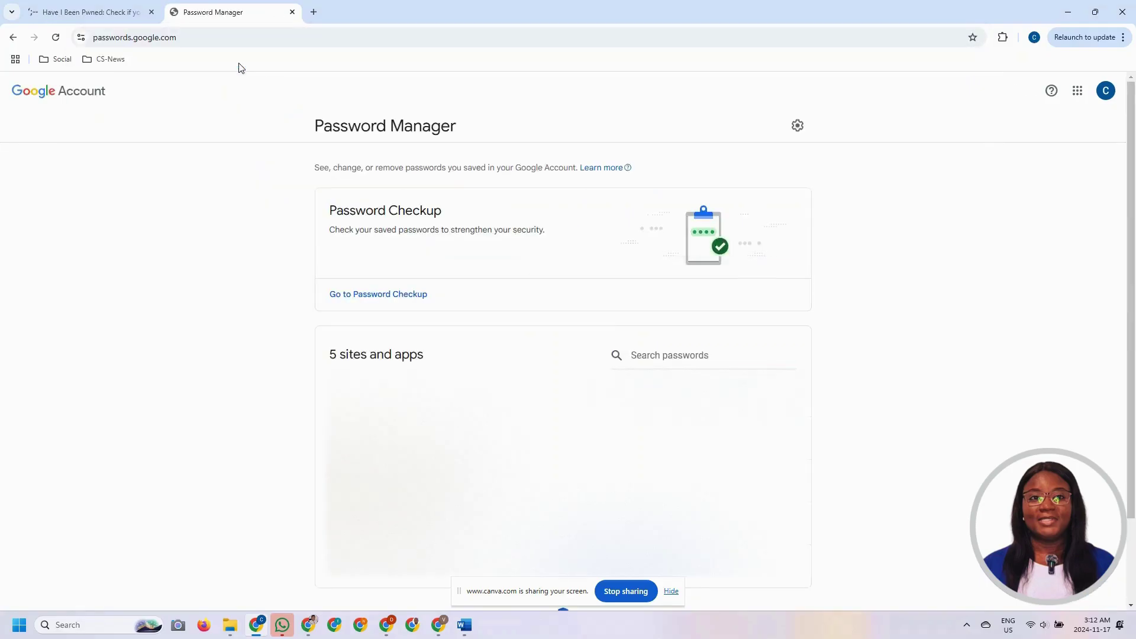
{"action": "left_click", "coordinate": [382, 300]}
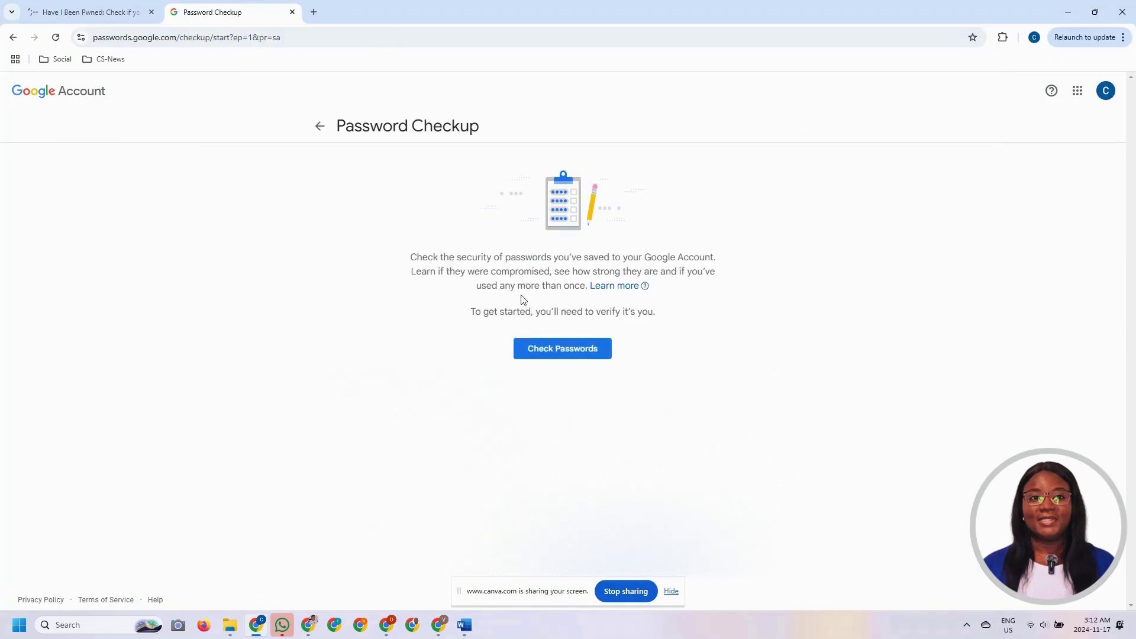
{"action": "left_click", "coordinate": [572, 354]}
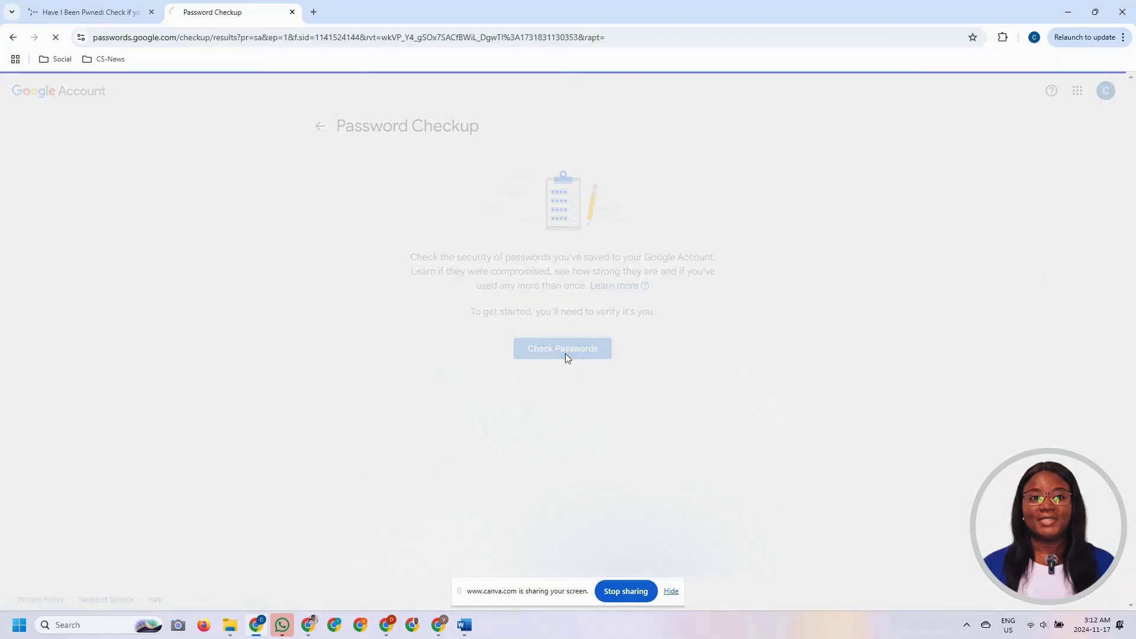
Step: Paste the account password to verify, loading Checkup results with no compromised, reused or weak passwords
{"action": "right_click", "coordinate": [620, 324]}
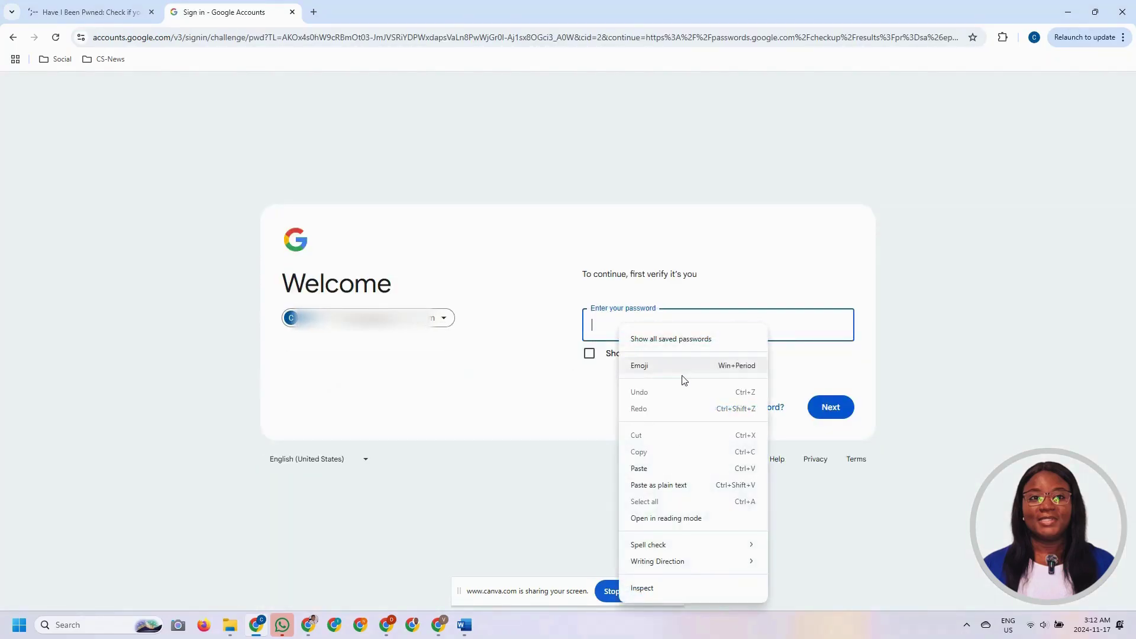
{"action": "left_click", "coordinate": [640, 469]}
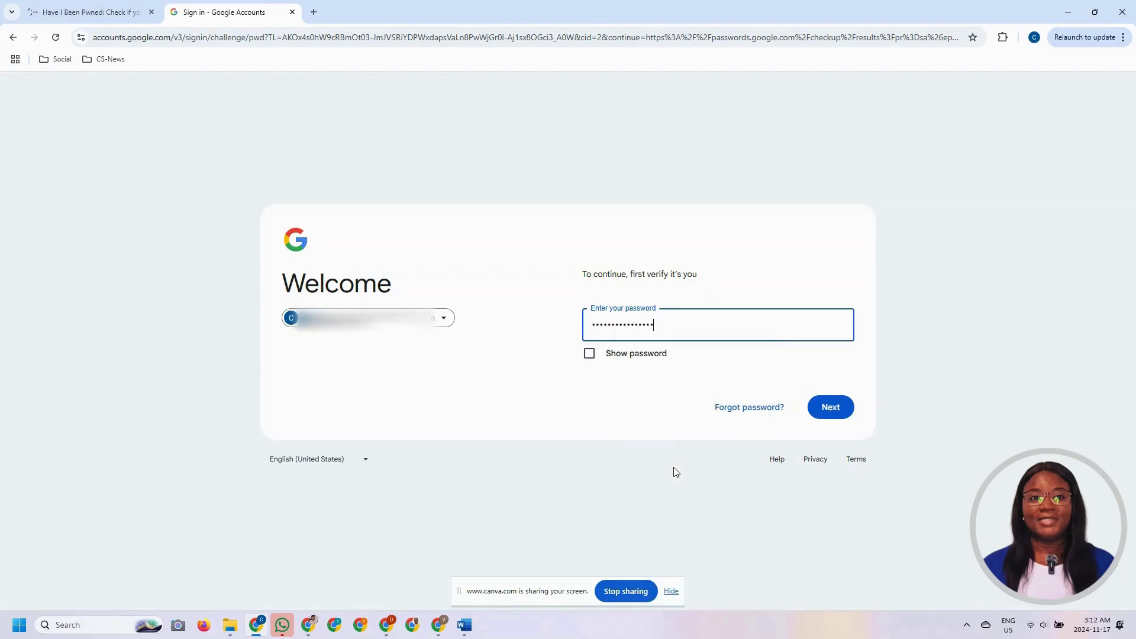
{"action": "left_click", "coordinate": [837, 408]}
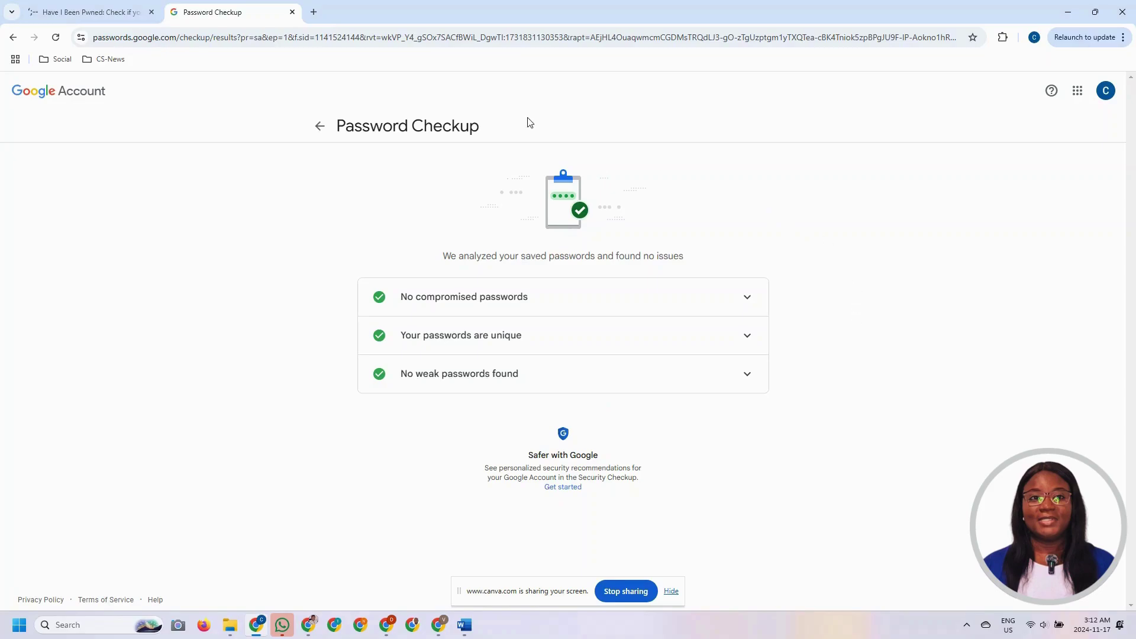
Step: Open a new blank tab next to the Password Checkup results
{"action": "left_click", "coordinate": [314, 13]}
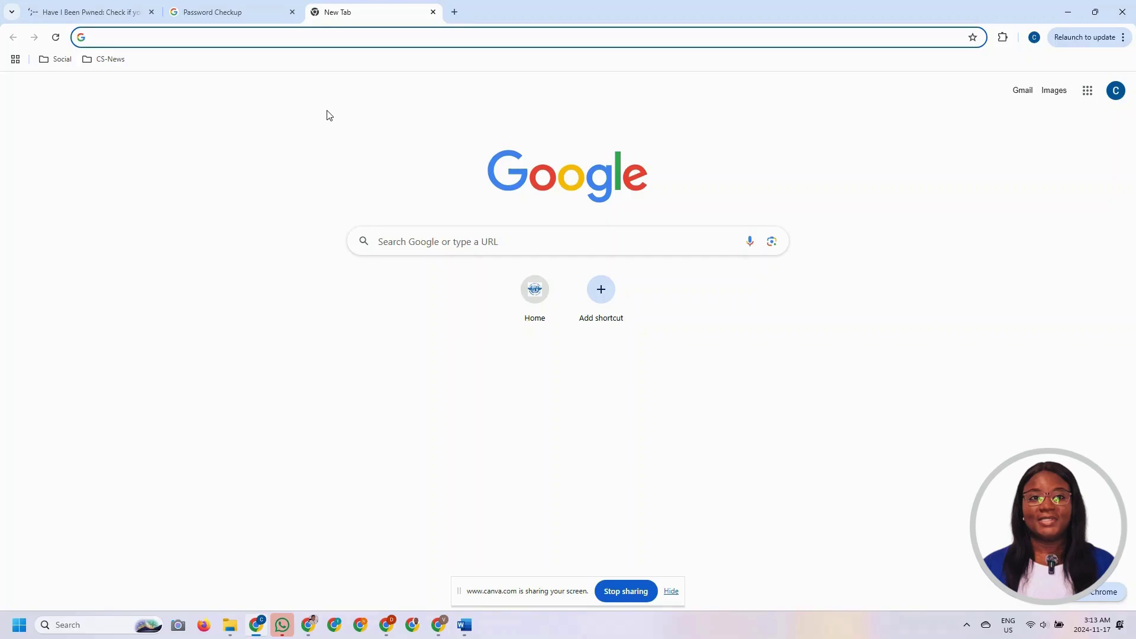
Step: Go to sec.hpi.de/leak-checker and fill its email field with the saved address
{"action": "left_click", "coordinate": [271, 37]}
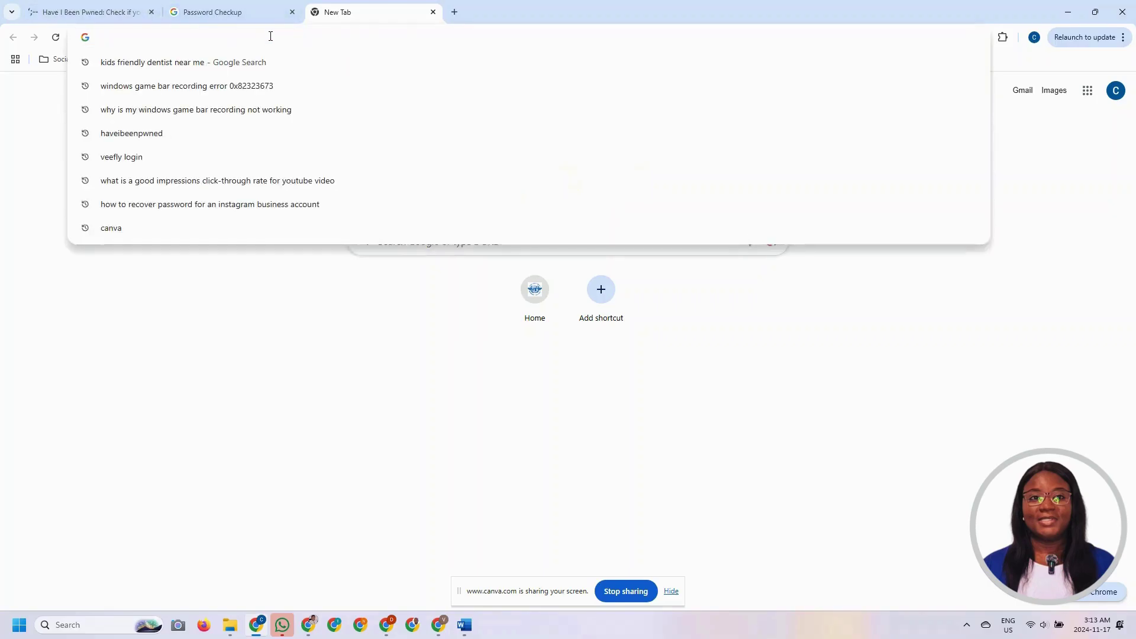
{"action": "type", "text": "sec.hpi.de/leak-checker"}
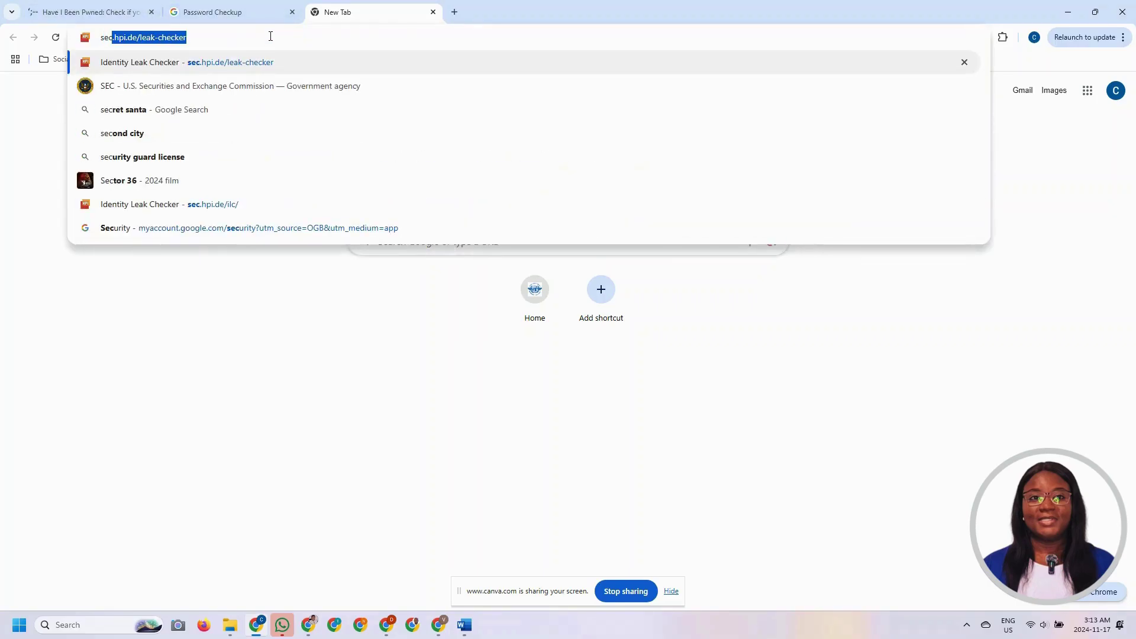
{"action": "key", "text": "End"}
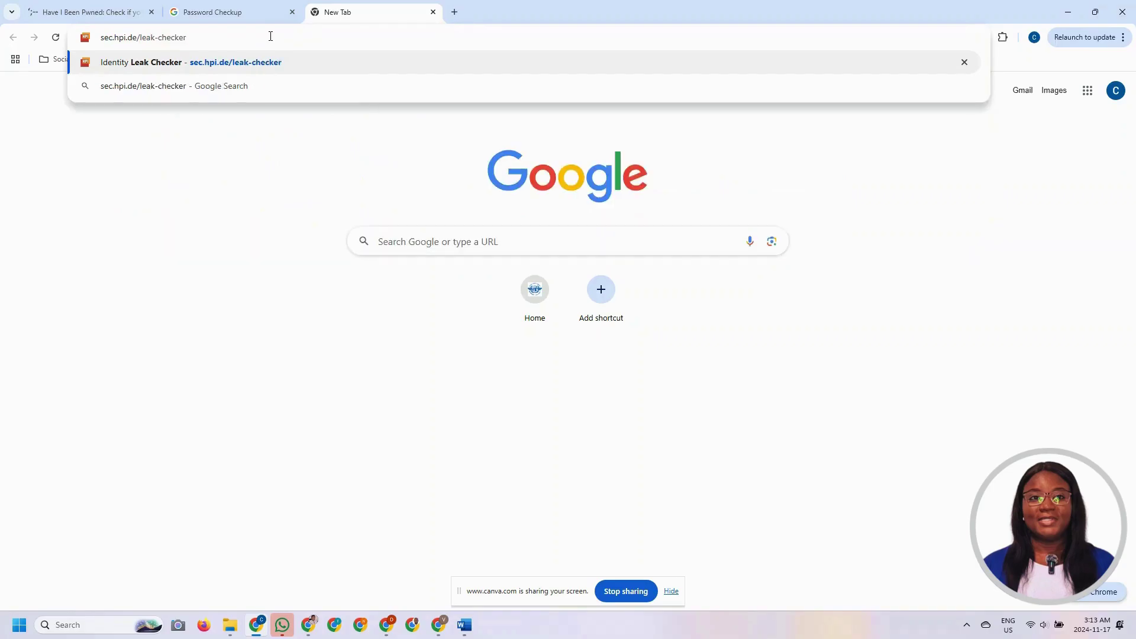
{"action": "key", "text": "Return"}
{"action": "left_click", "coordinate": [437, 347]}
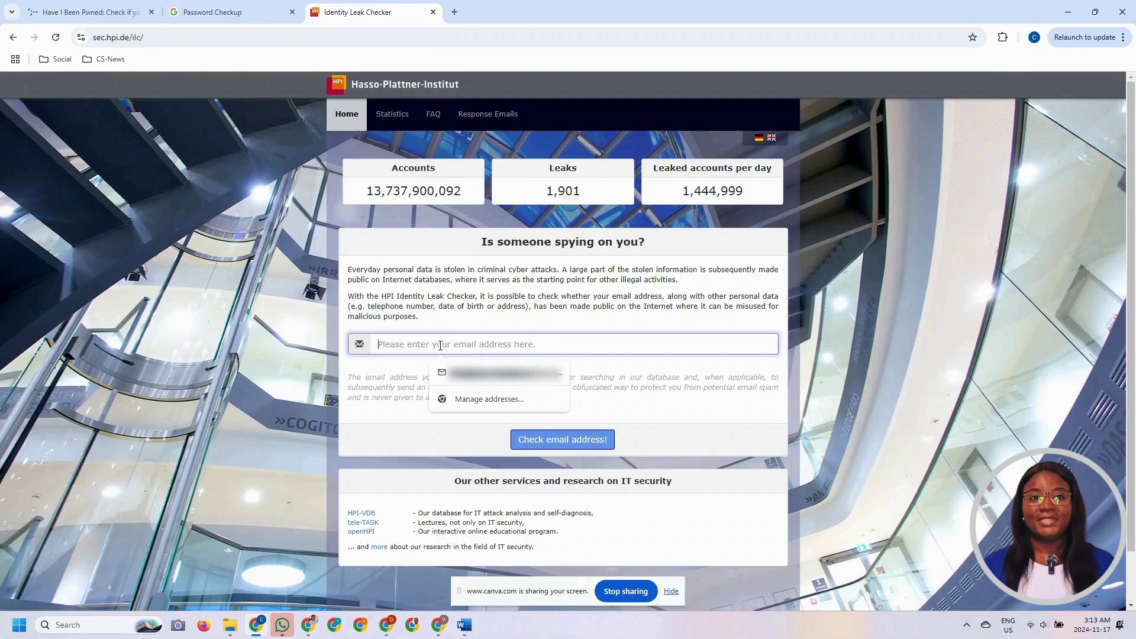
{"action": "key", "text": "Down"}
{"action": "key", "text": "Return"}
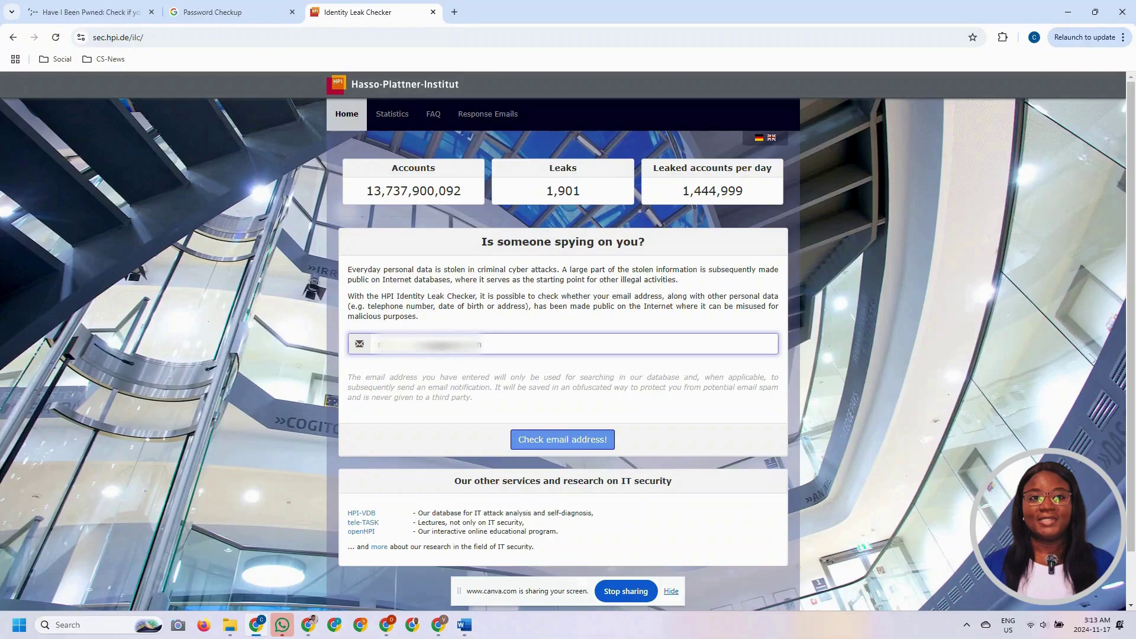
Step: Refill the saved email, add the missing 'm', and resubmit it for a leak check
{"action": "left_click", "coordinate": [573, 443]}
{"action": "left_click", "coordinate": [403, 368]}
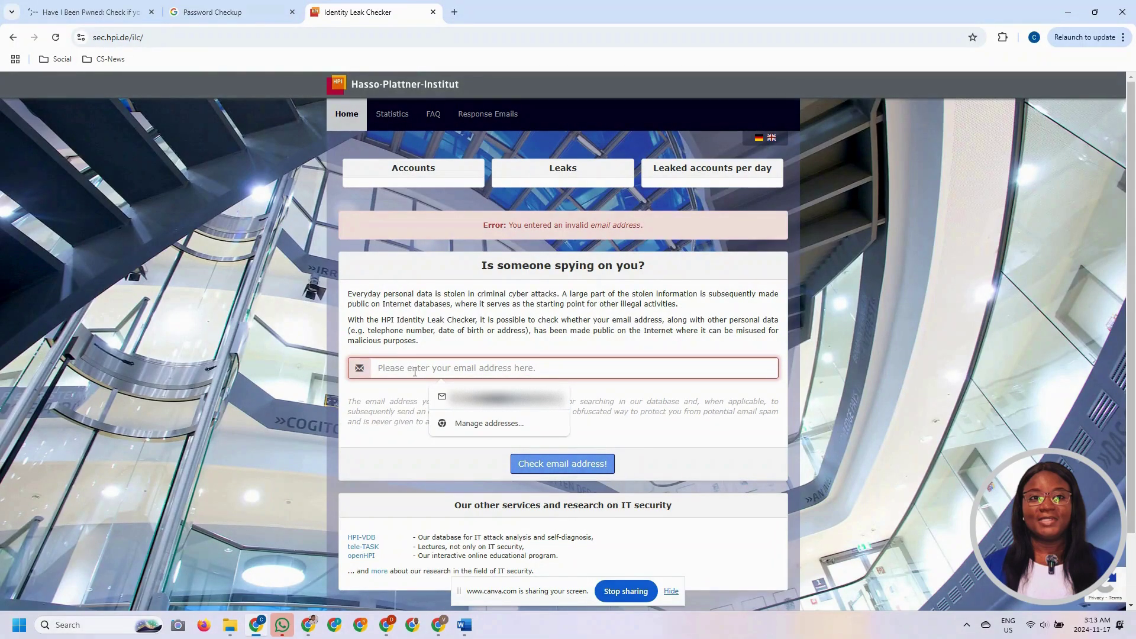
{"action": "key", "text": "Down"}
{"action": "key", "text": "Return"}
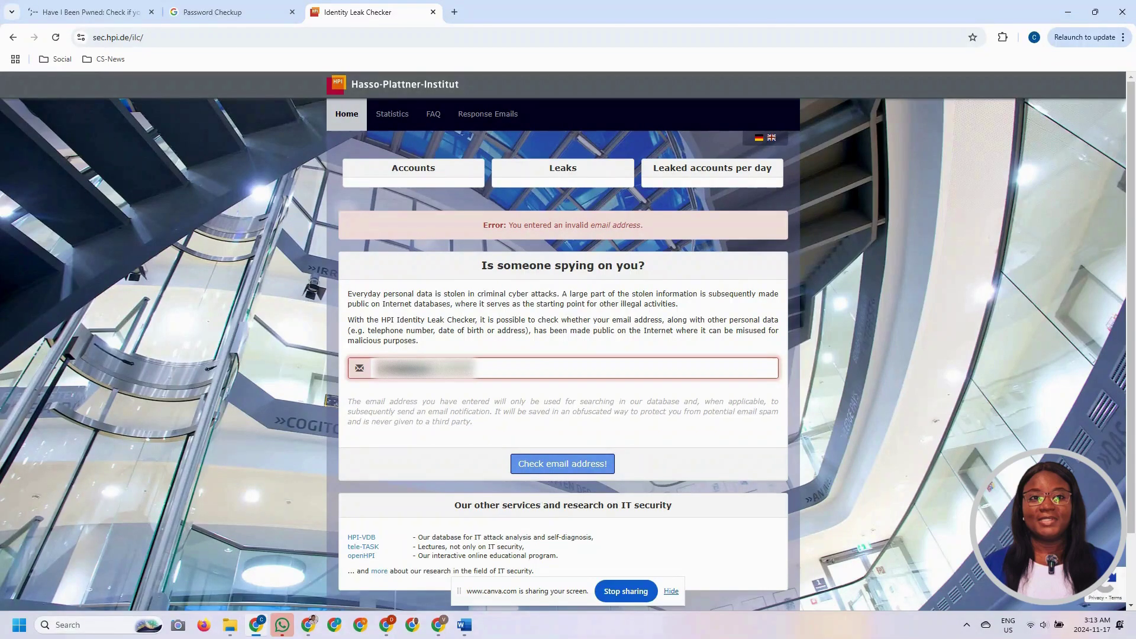
{"action": "type", "text": "m"}
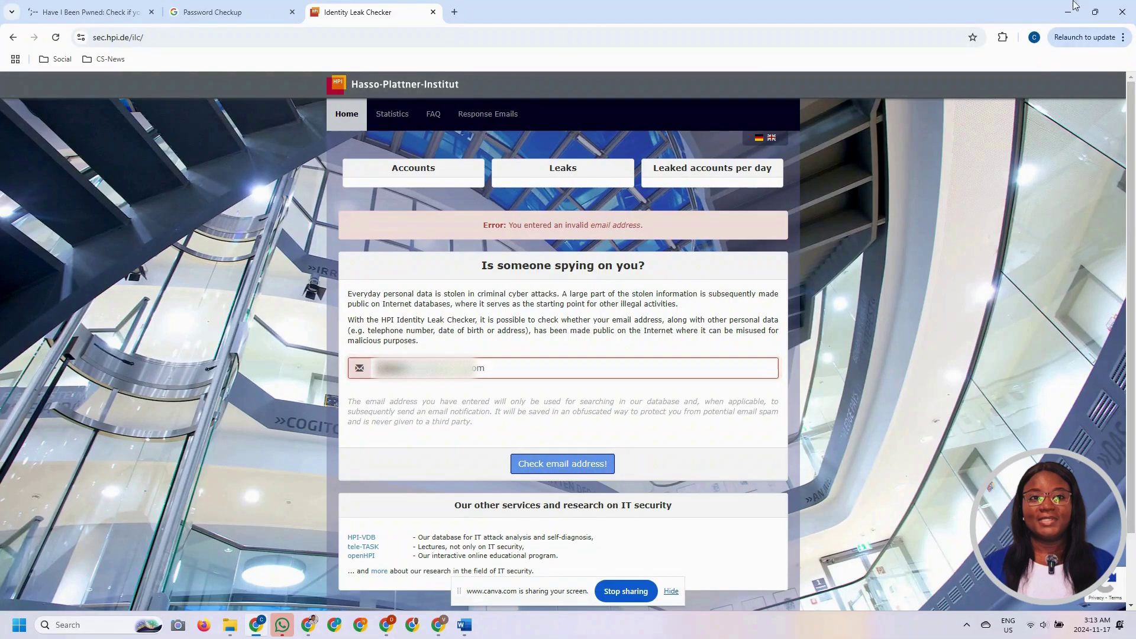
{"action": "left_click", "coordinate": [576, 465]}
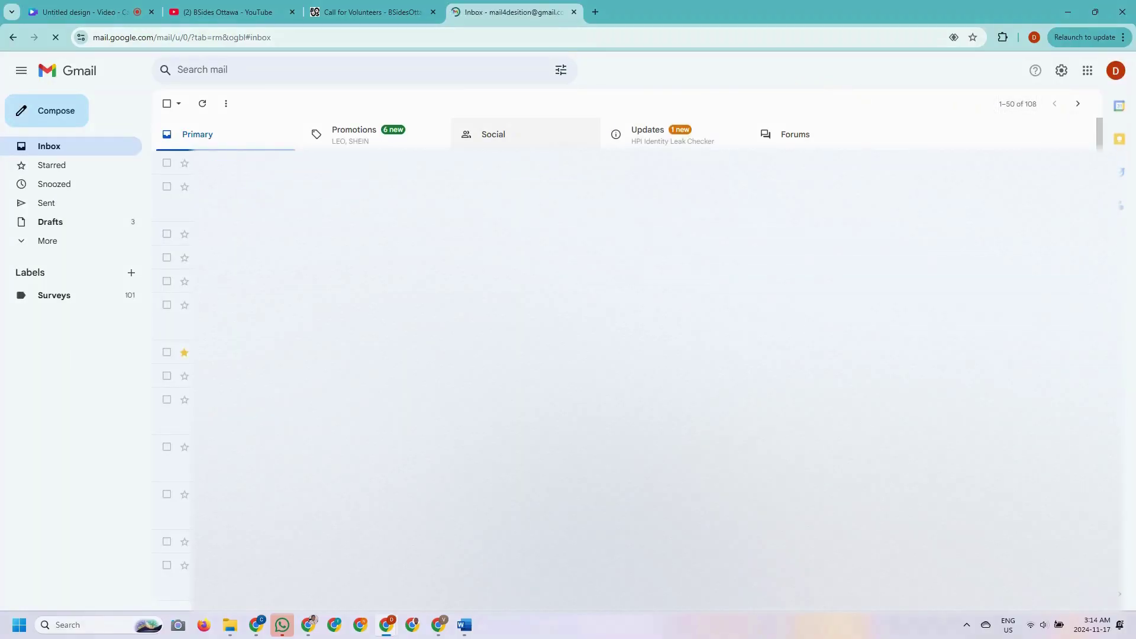
Step: Open the 'Result of Your Request for the HPI Identity Leak Checker' email under Updates
{"action": "left_click", "coordinate": [657, 144]}
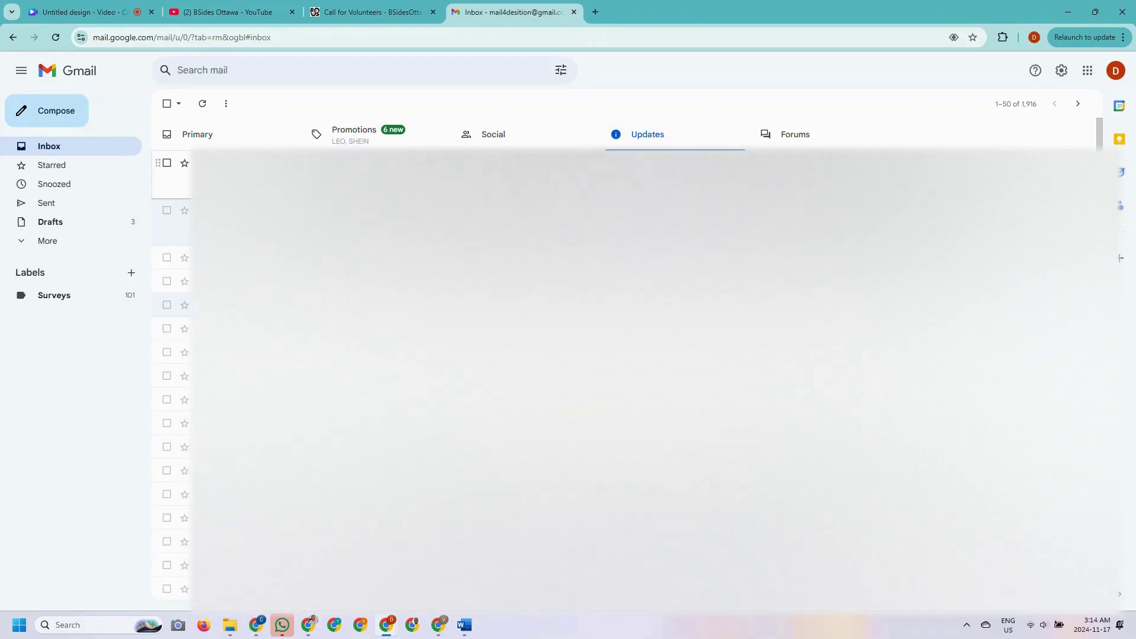
{"action": "left_click", "coordinate": [663, 175]}
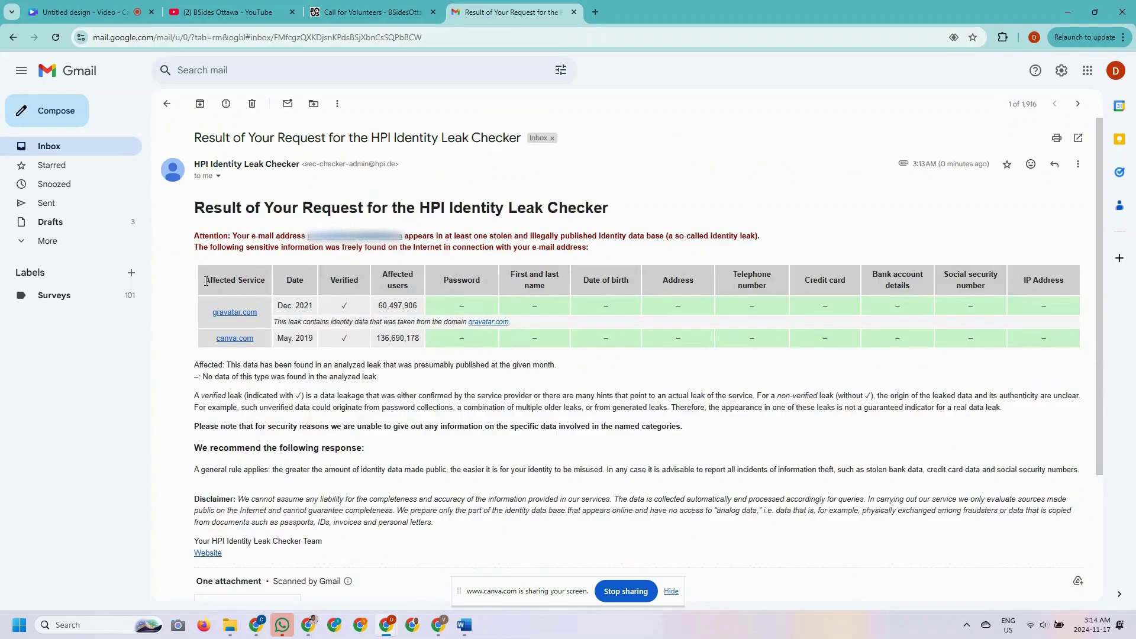